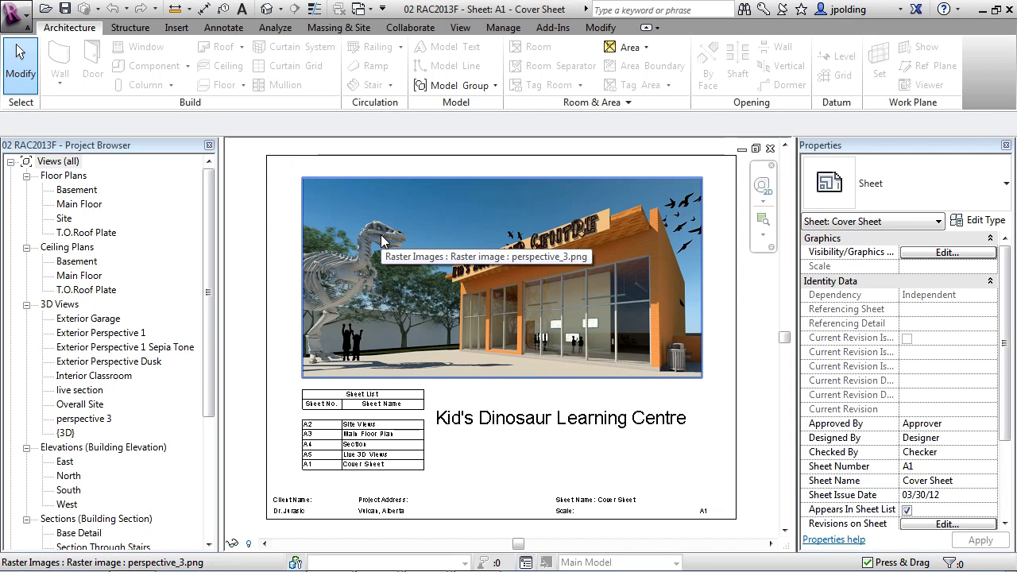
Zoom in and out on the cover sheet and slide it sideways
scroll(380, 234, up, 5)
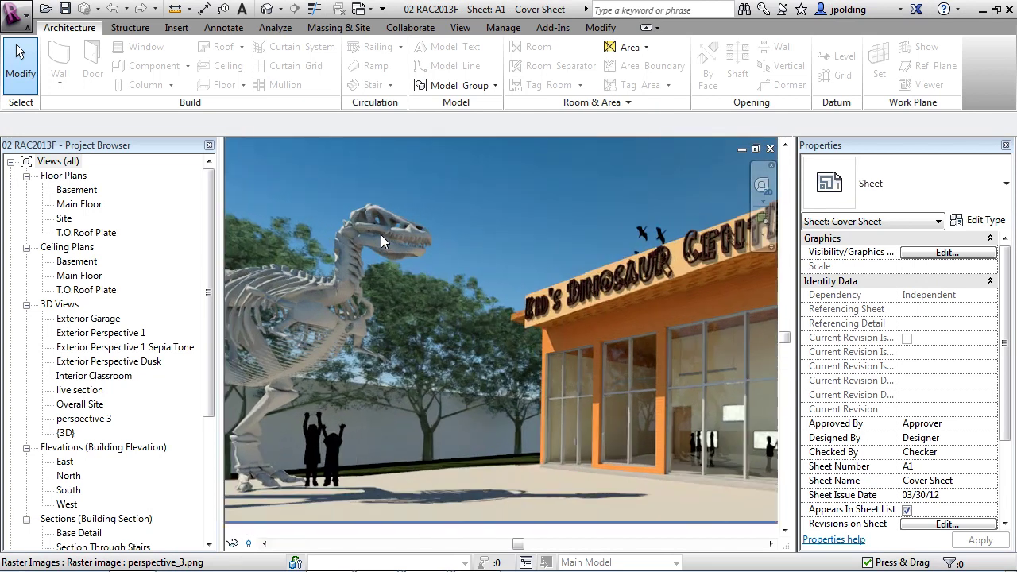
scroll(381, 235, up, 3)
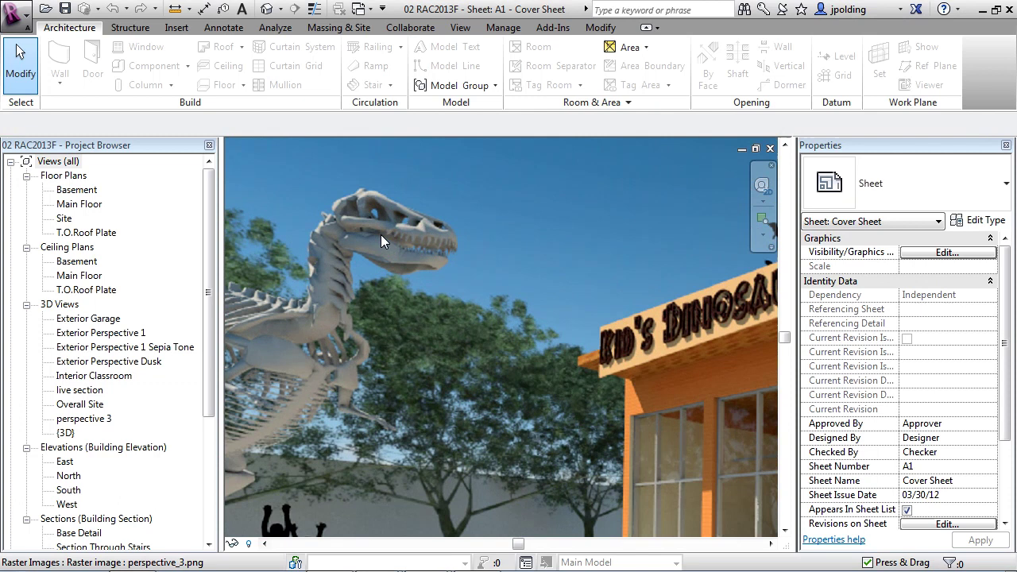
scroll(382, 233, down, 4)
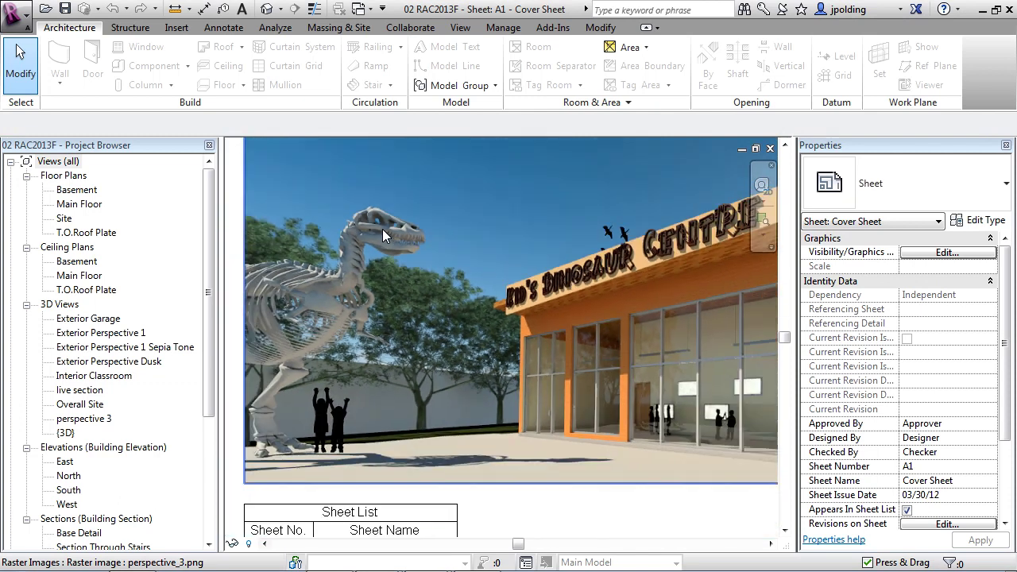
scroll(383, 229, down, 4)
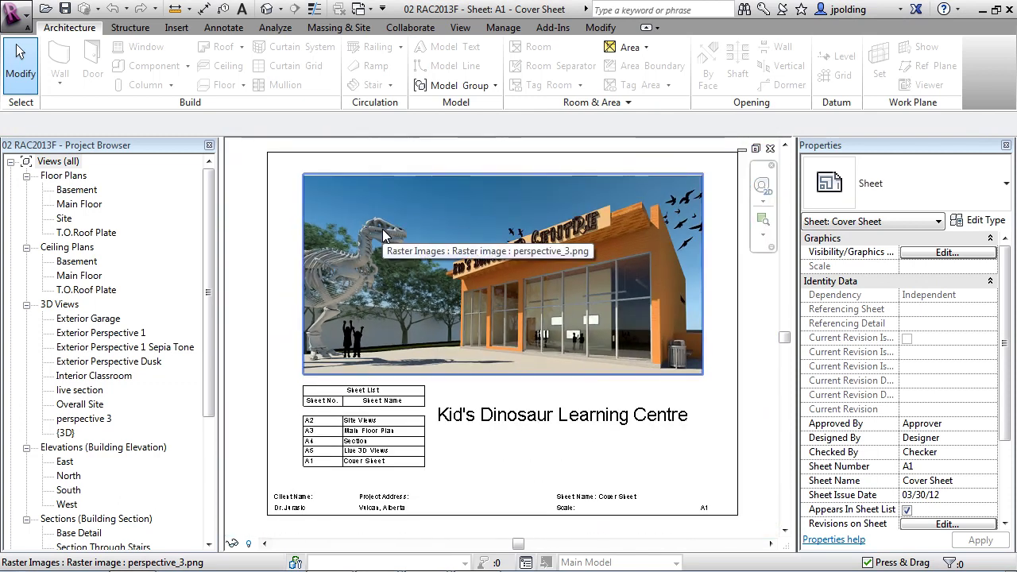
scroll(688, 205, up, 2)
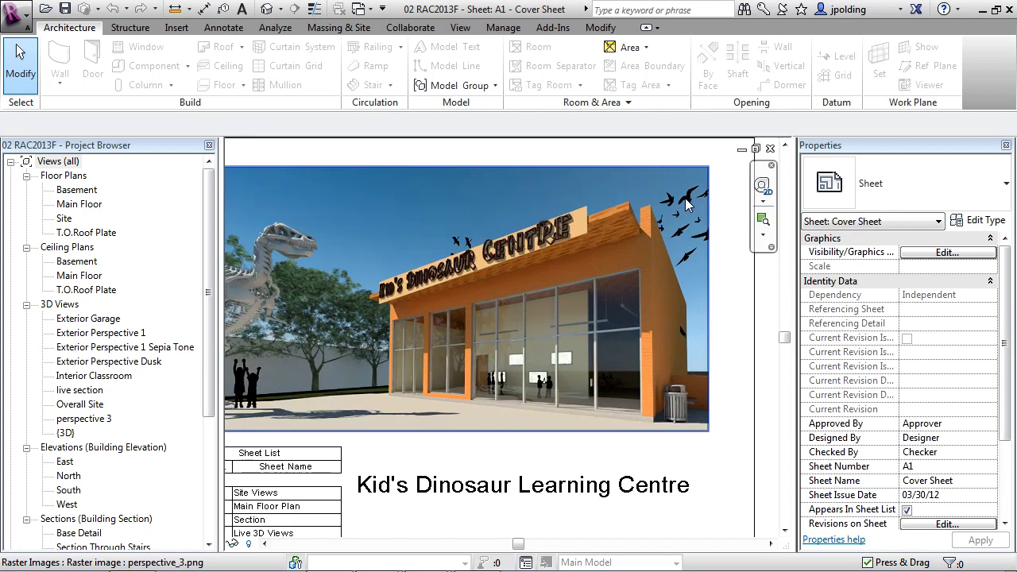
scroll(688, 205, up, 5)
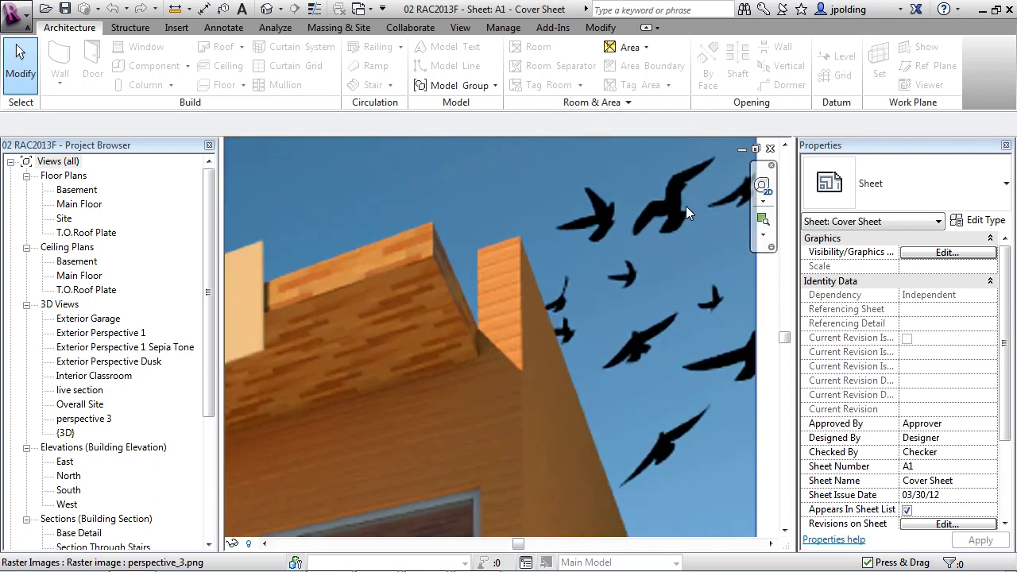
scroll(681, 205, down, 2)
scroll(681, 205, down, 3)
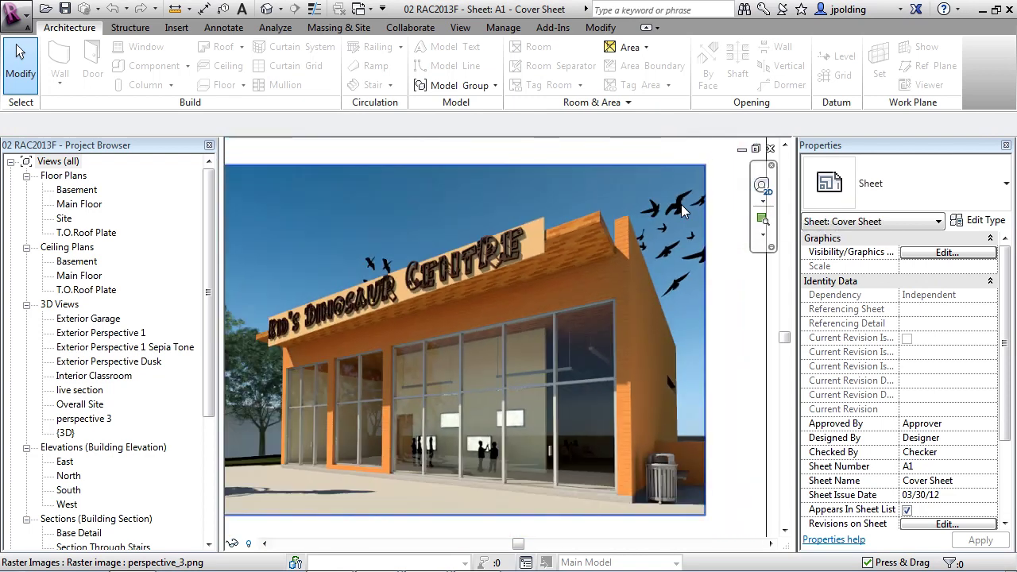
scroll(681, 208, down, 3)
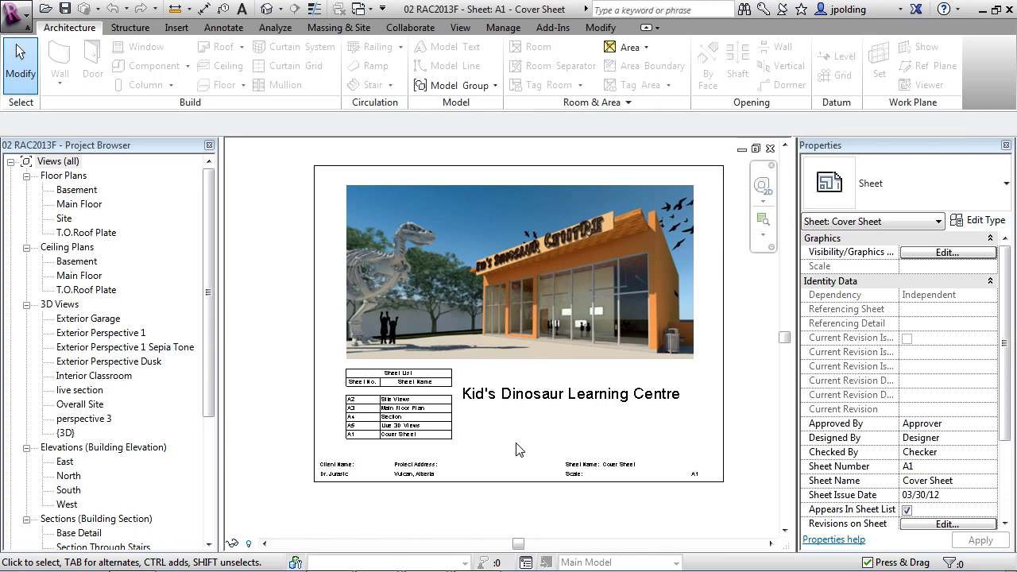
middle_drag(529, 433, 488, 431)
scroll(549, 410, up, 3)
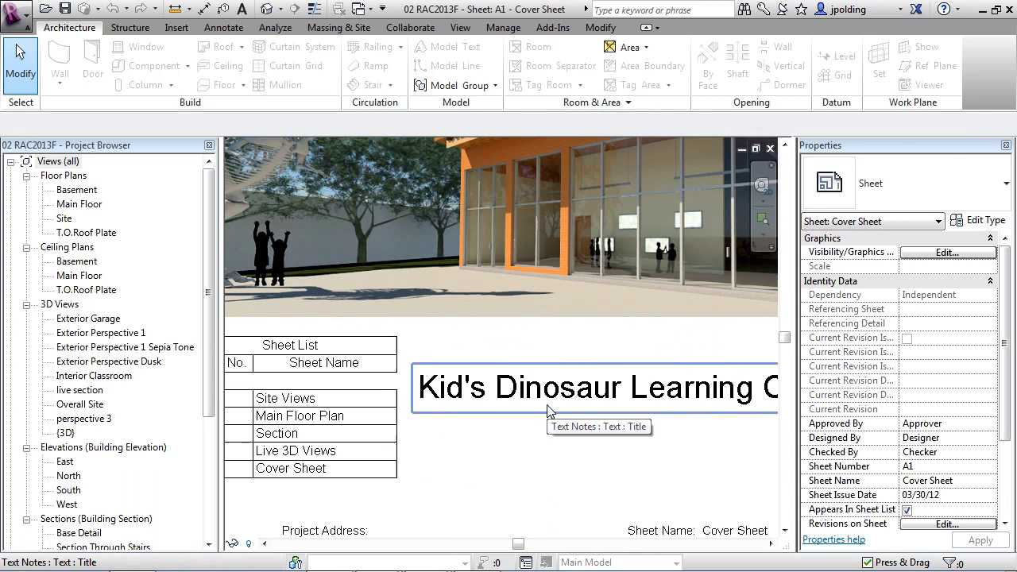
scroll(549, 410, down, 2)
scroll(546, 415, down, 2)
middle_drag(546, 422, 511, 429)
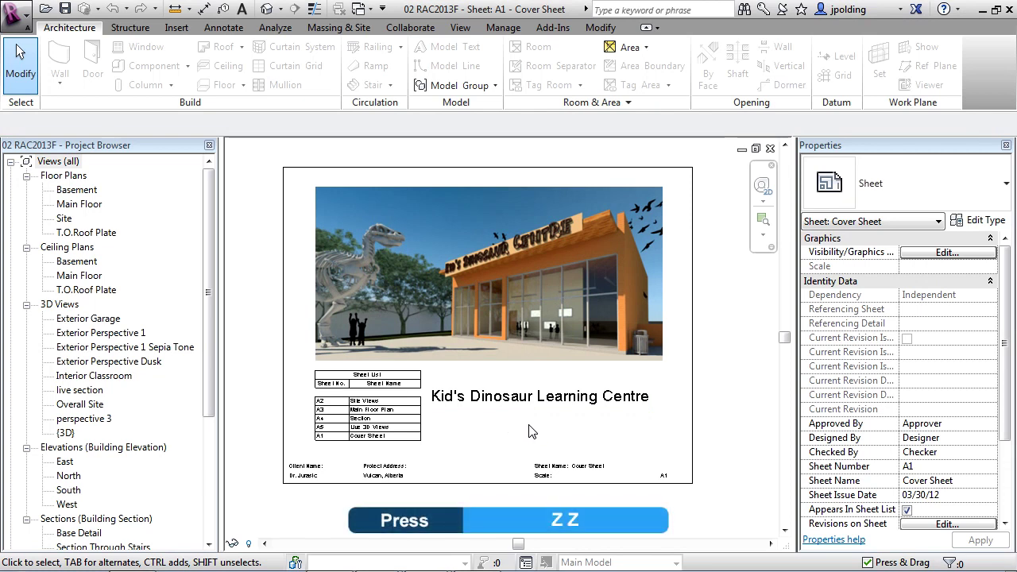
Zoom into the dinosaur in the rendering, then fit the whole sheet back in view
key(z)
key(z)
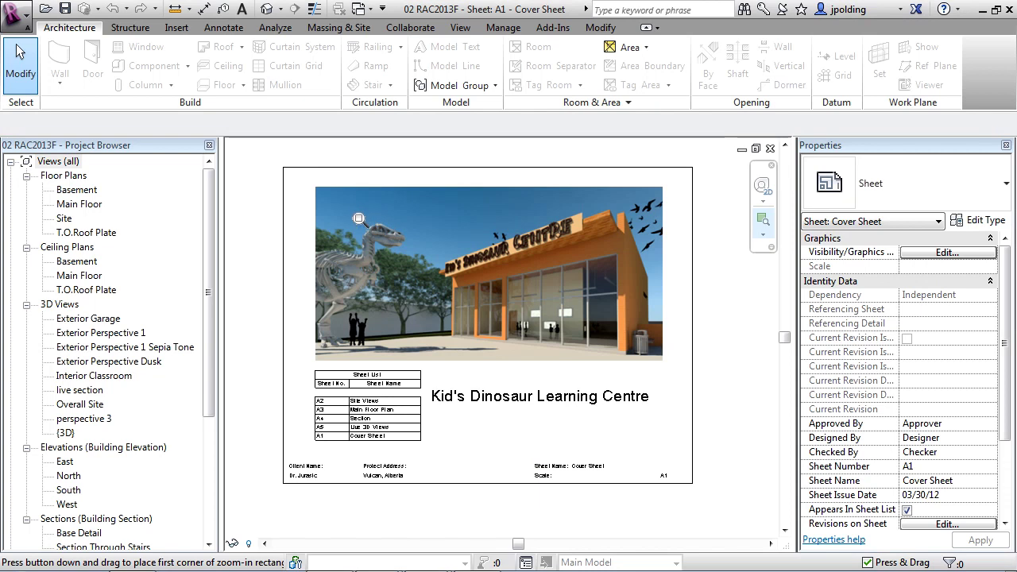
drag(358, 218, 418, 259)
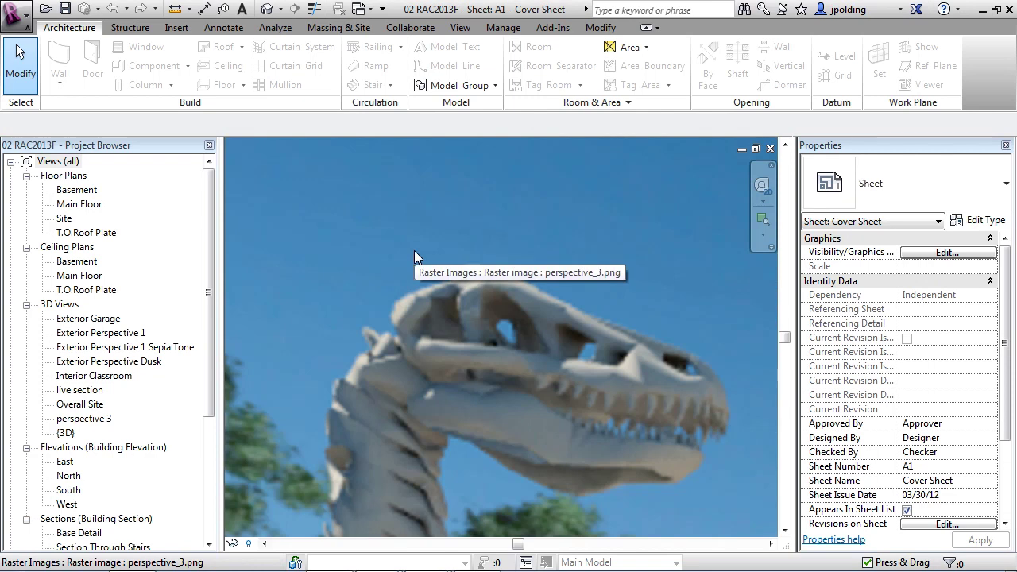
key(z)
key(p)
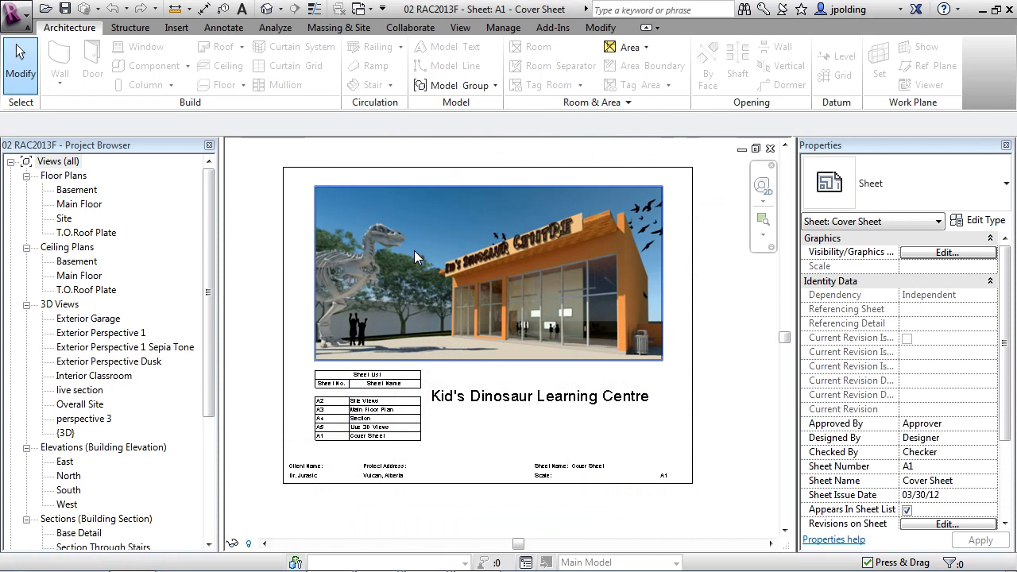
key(z)
key(e)
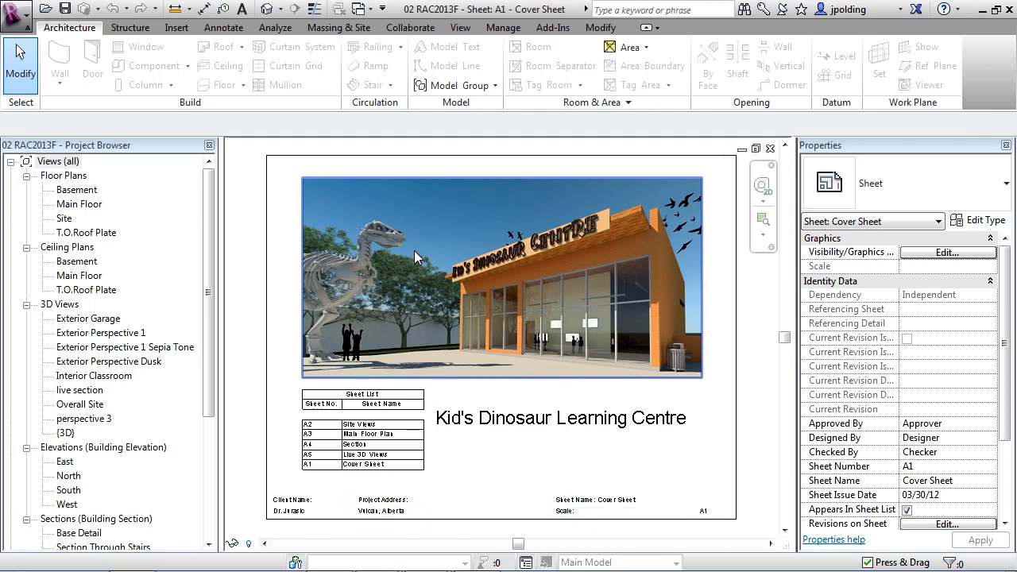
Zoom into the dinosaur's head with ZR, then return to the whole sheet with ZP
key(z)
key(r)
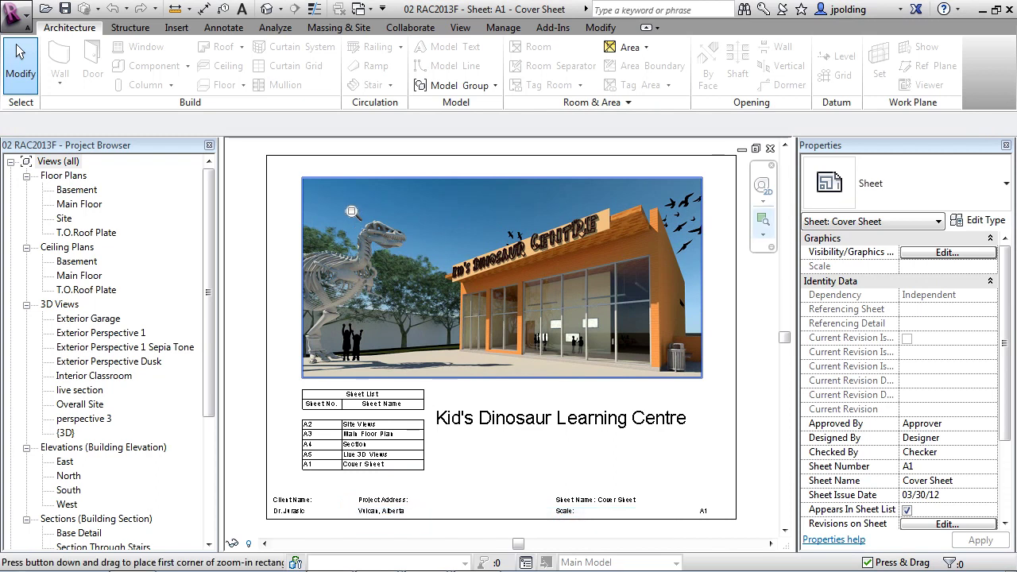
drag(344, 203, 422, 257)
key(z)
key(p)
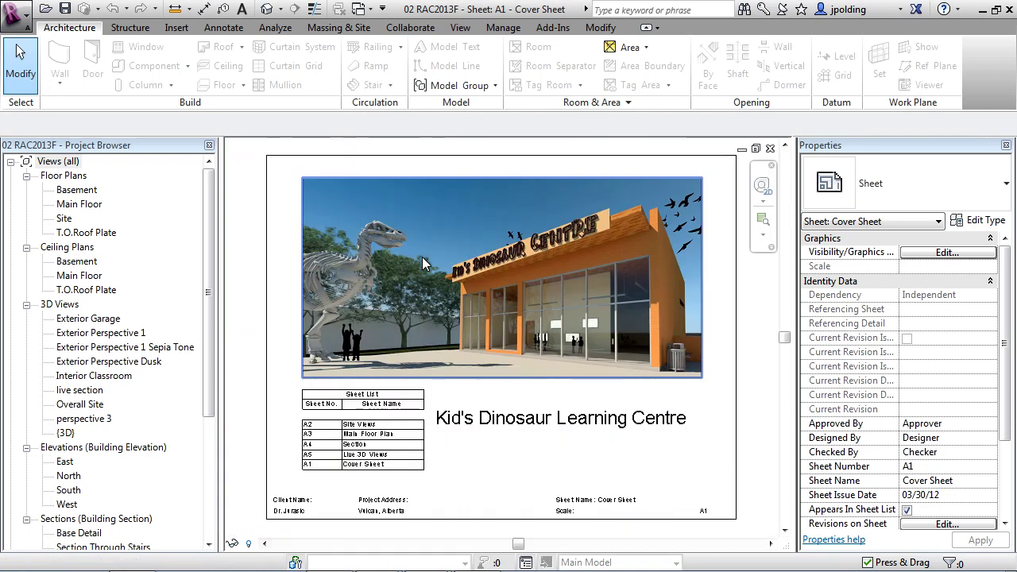
Show the {3D} view of the learning centre model, zooming and panning around it
click(267, 11)
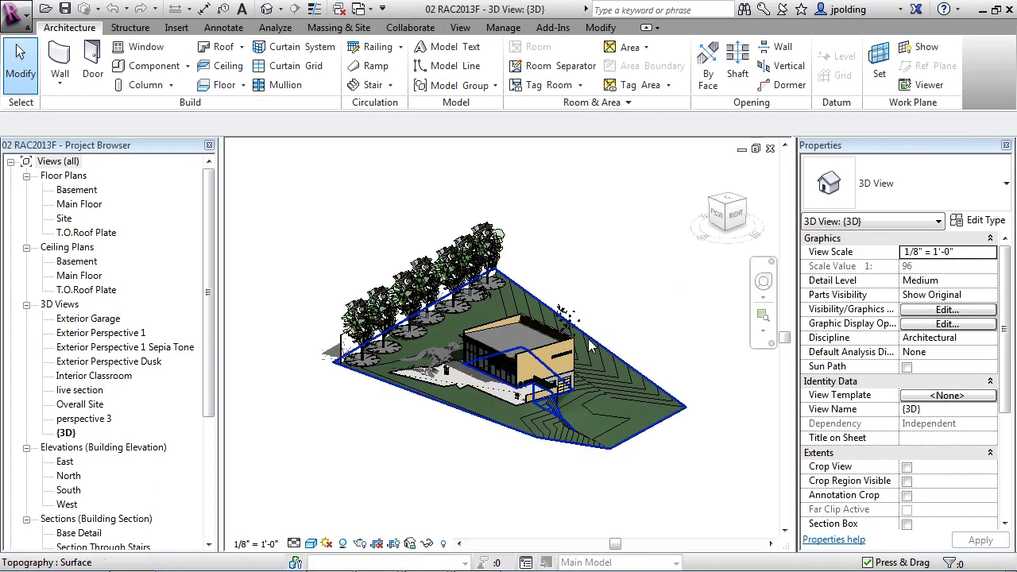
scroll(519, 367, up, 5)
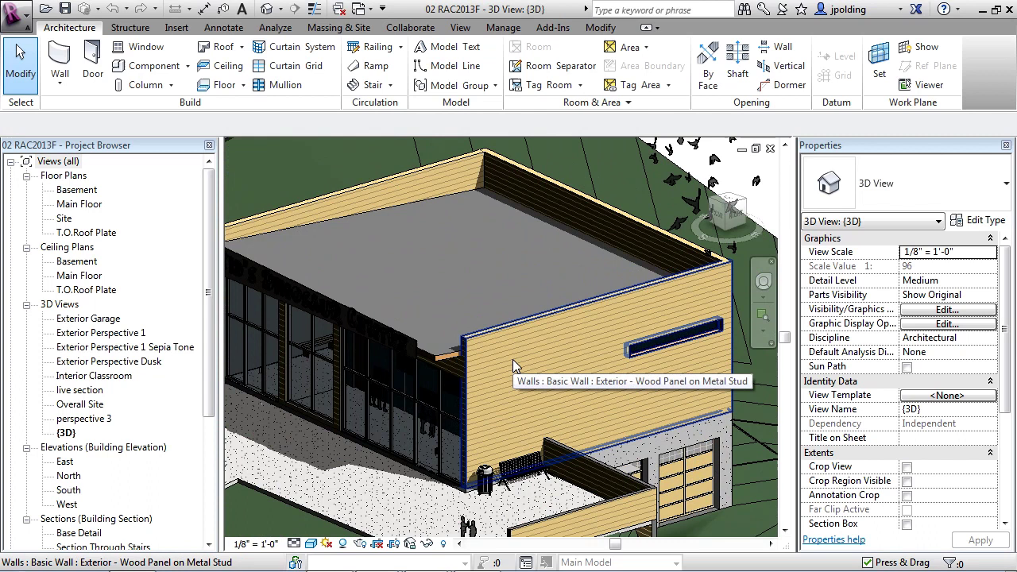
scroll(516, 363, down, 4)
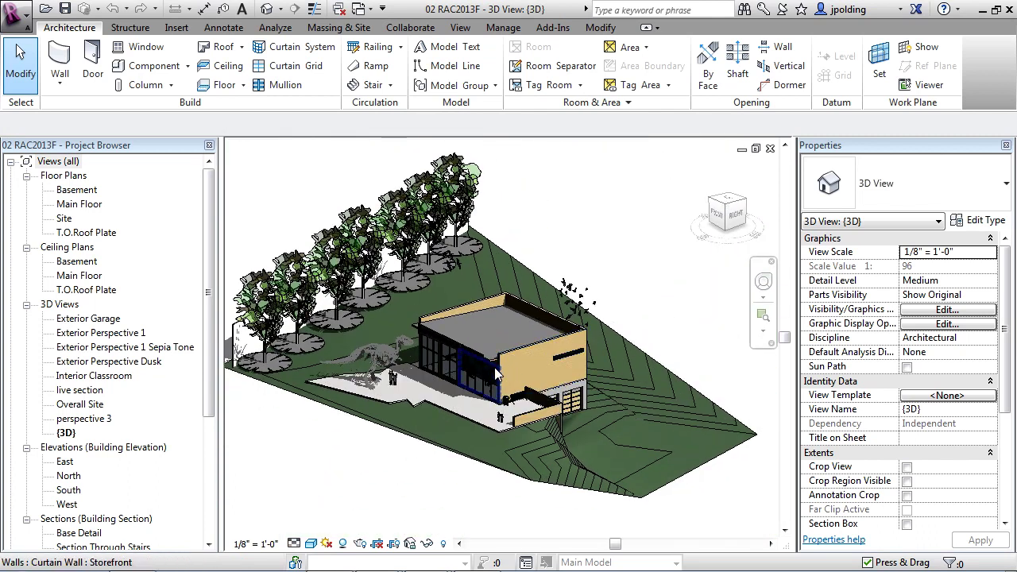
middle_drag(505, 379, 593, 427)
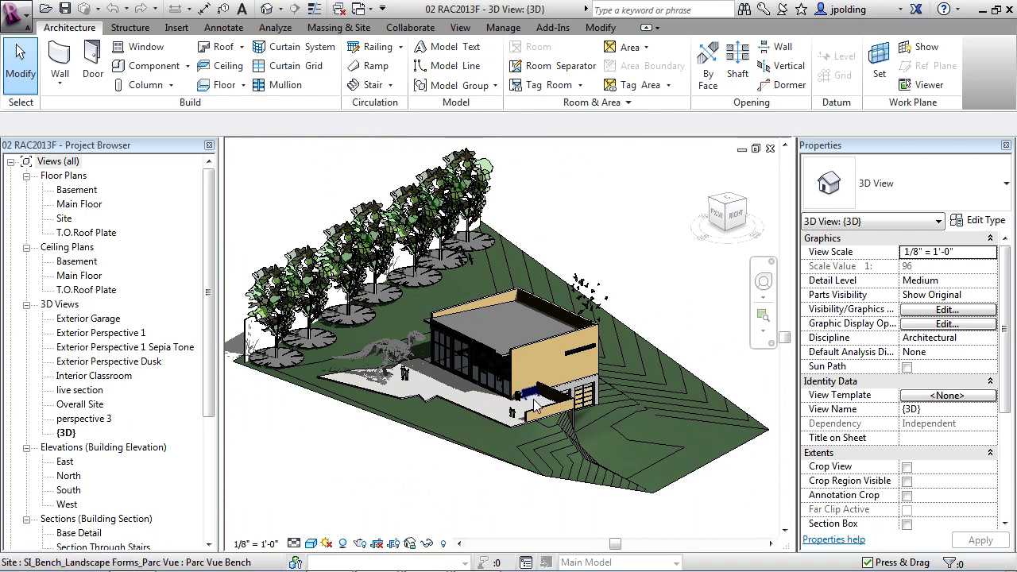
scroll(525, 385, up, 1)
scroll(556, 397, up, 2)
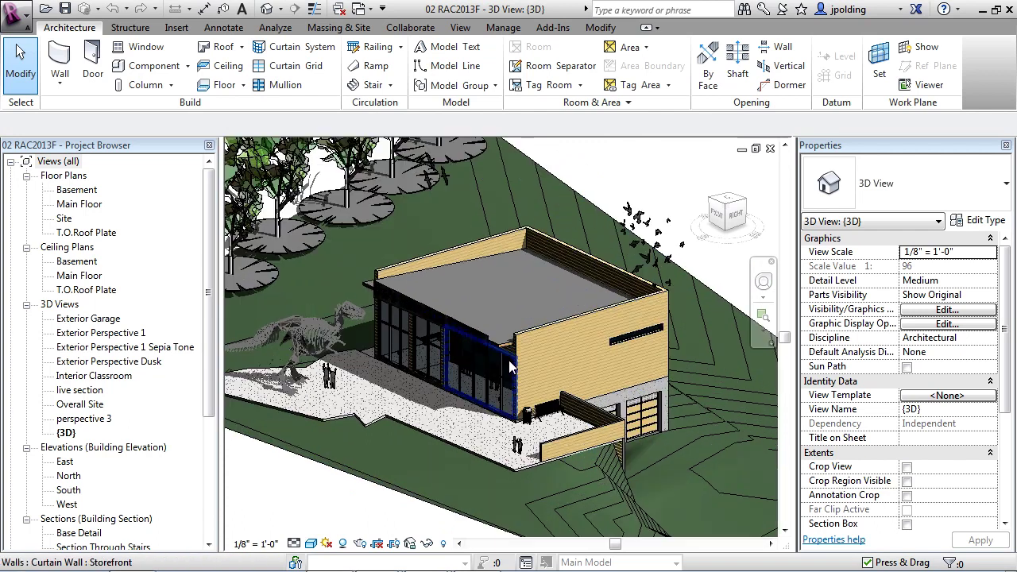
scroll(482, 504, down, 2)
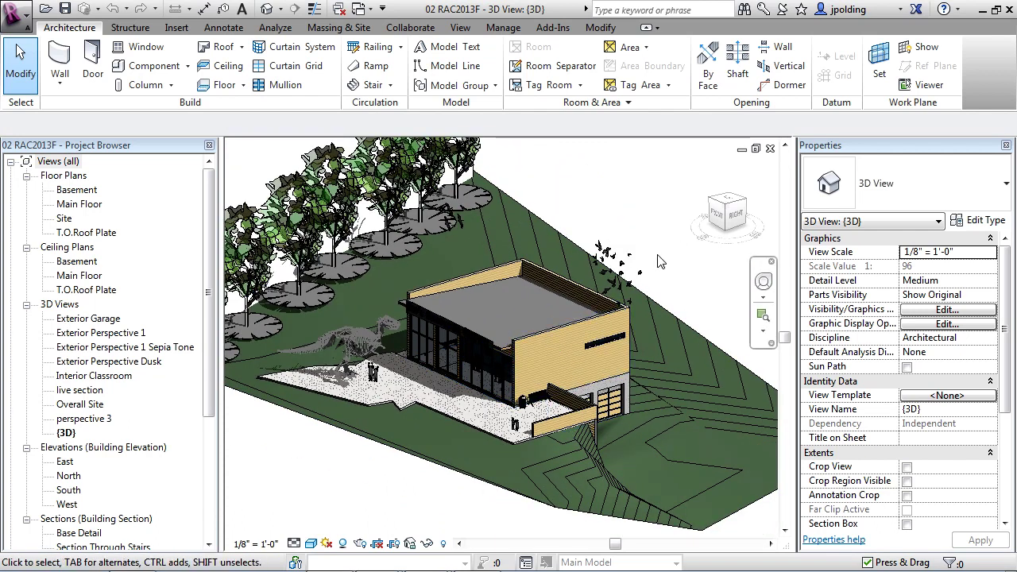
Turn the model to its right-side view, then to an angled front-right corner view
click(738, 216)
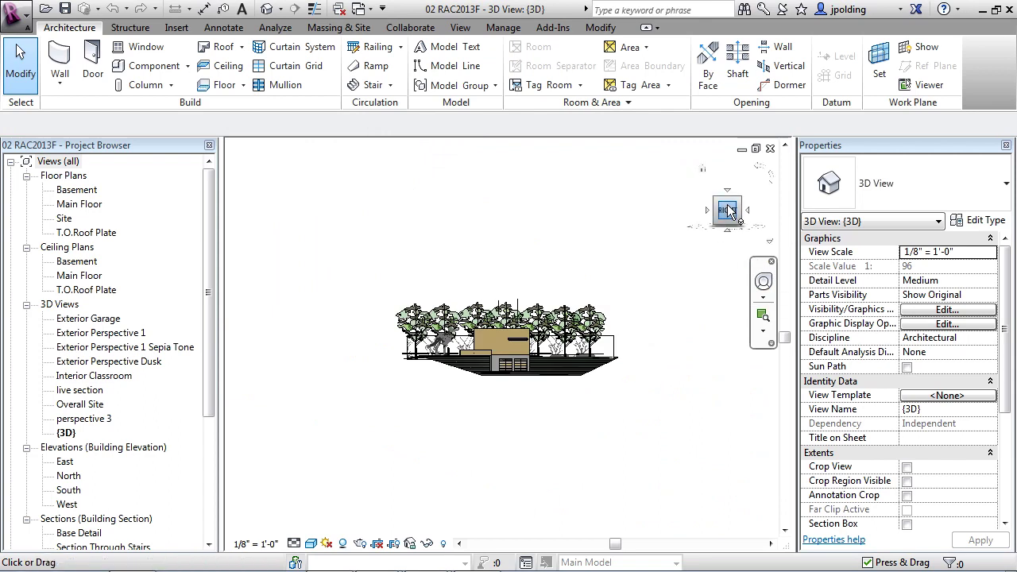
scroll(518, 353, up, 4)
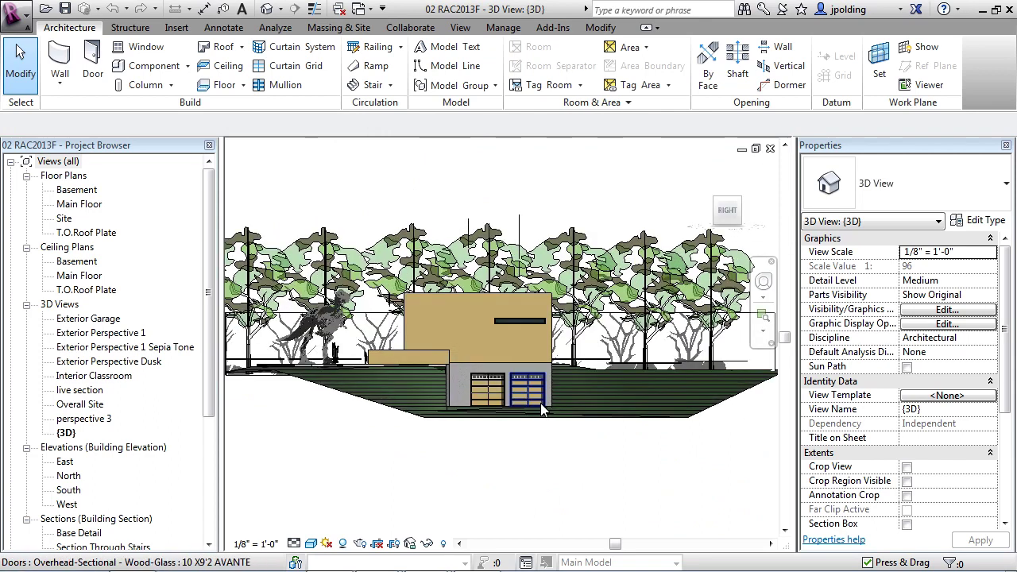
click(732, 206)
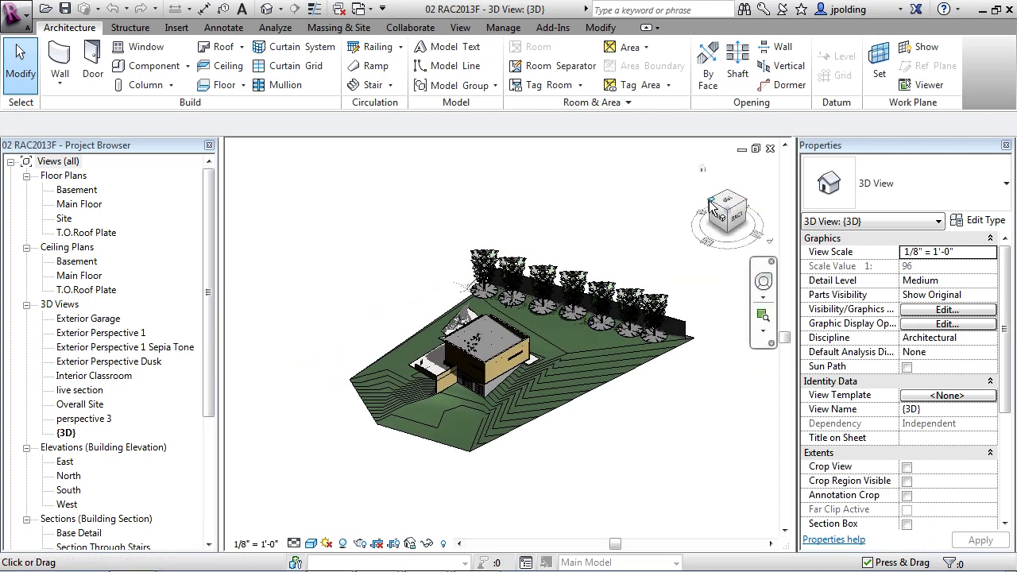
click(725, 235)
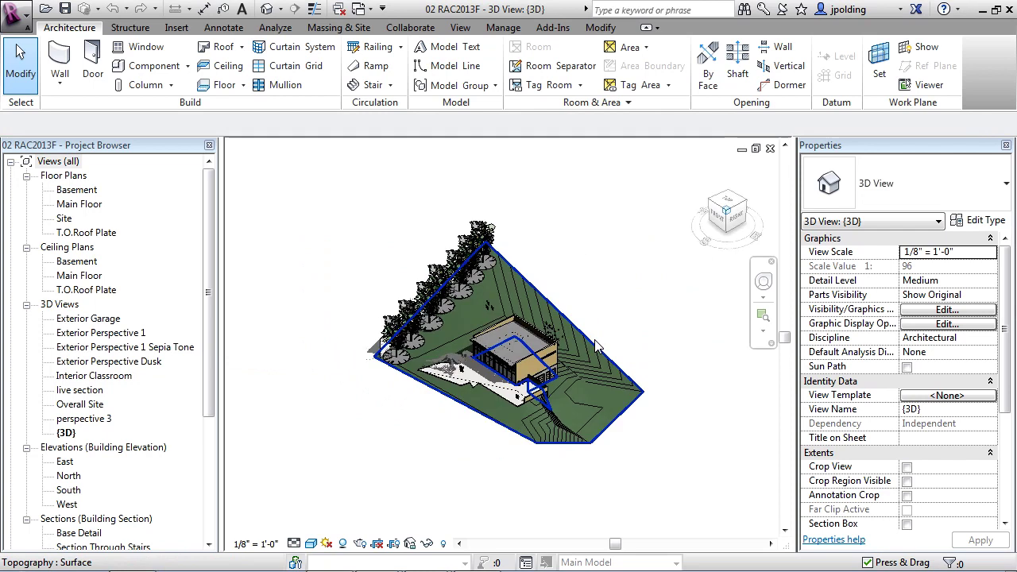
View the site from underneath and straight from the front, then orbit back to an aerial view
click(725, 234)
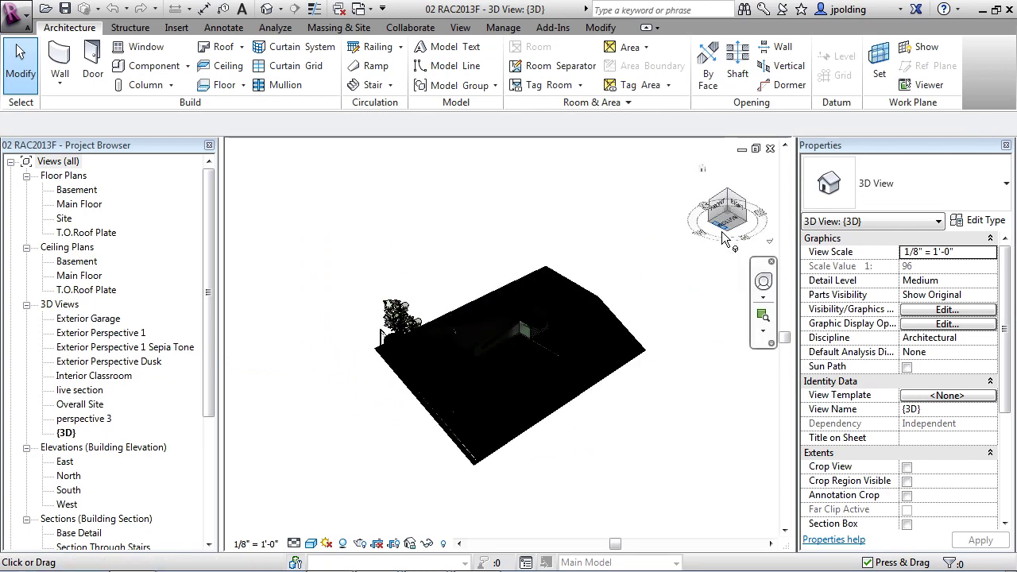
mouse_move(726, 213)
mouse_down()
mouse_move(722, 294)
mouse_move(704, 245)
mouse_up()
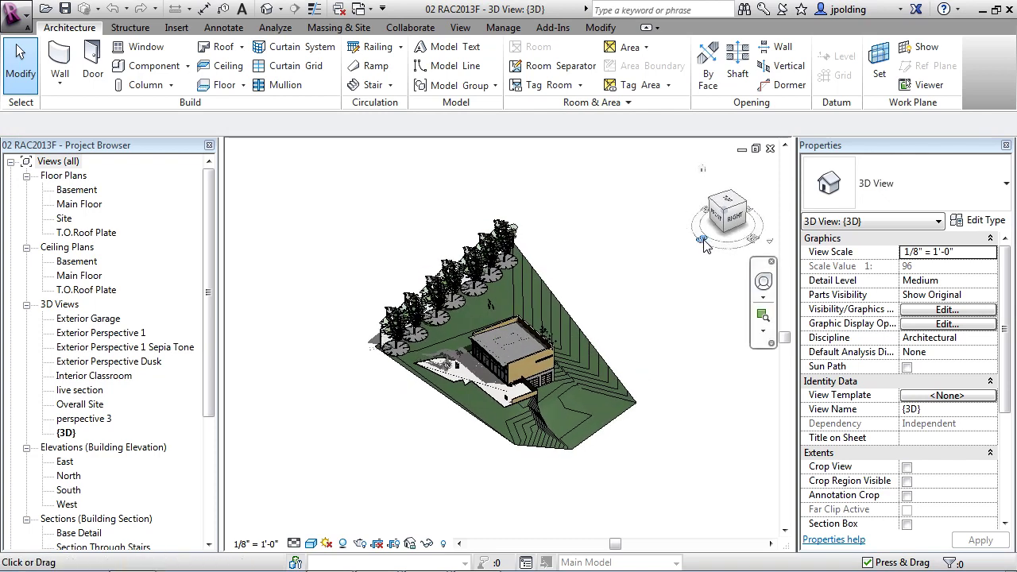
click(718, 214)
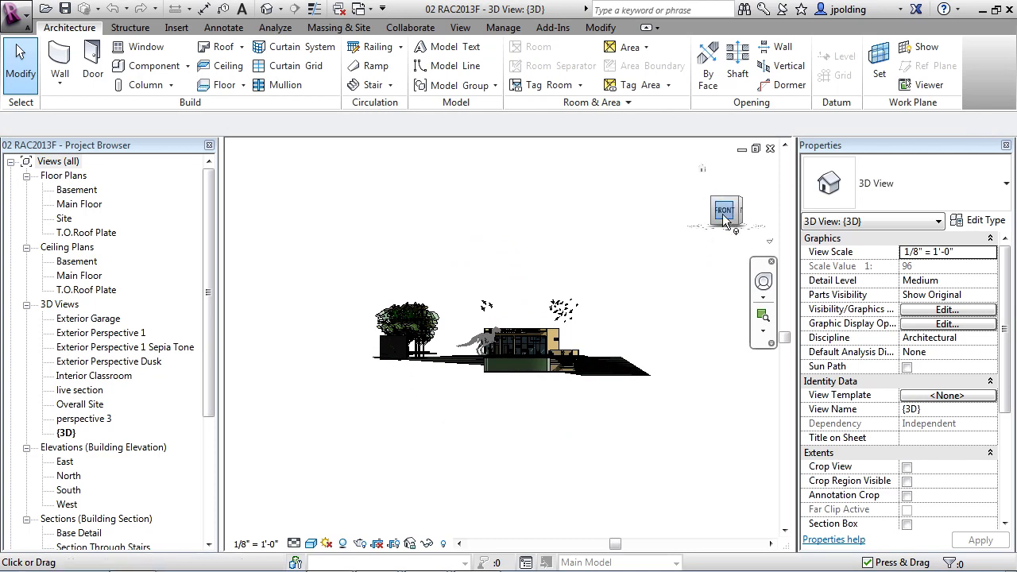
drag(740, 210, 719, 242)
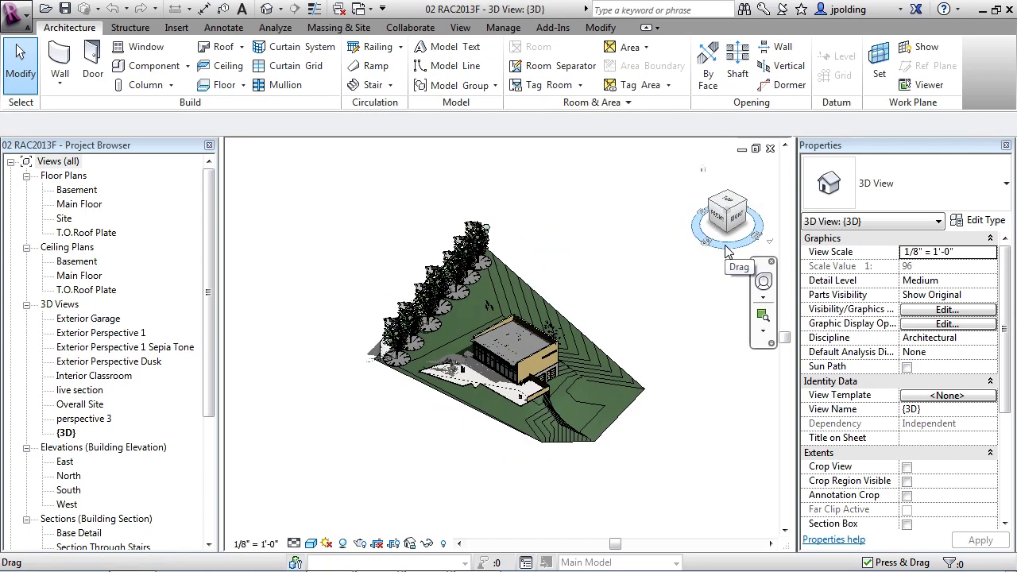
click(728, 203)
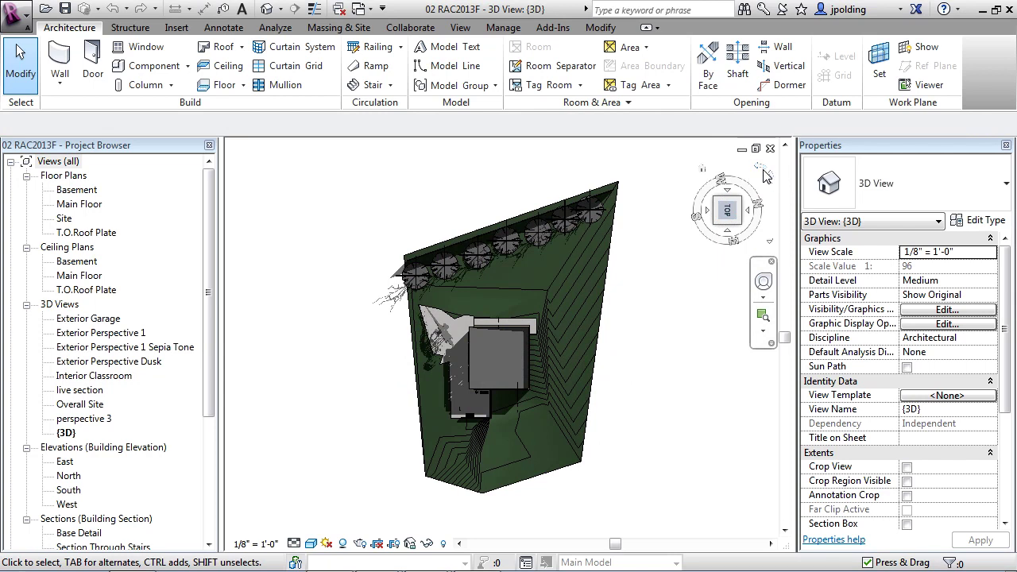
click(763, 175)
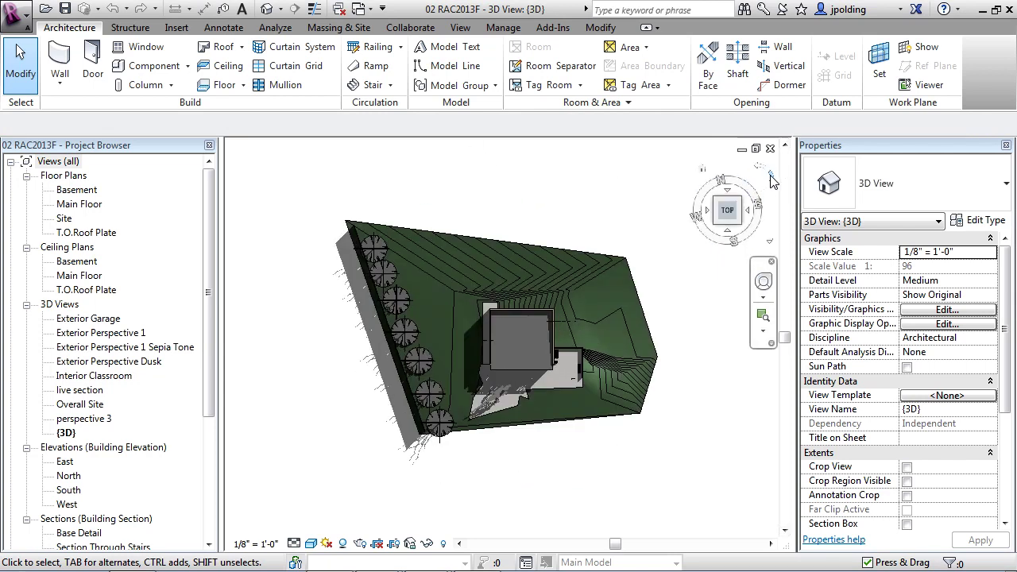
double_click(770, 179)
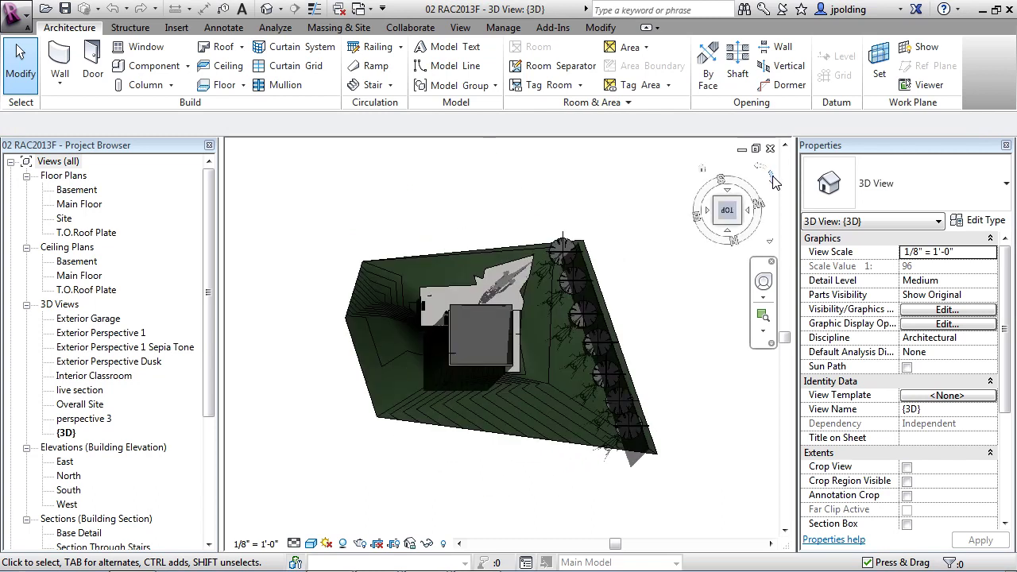
click(773, 180)
click(772, 179)
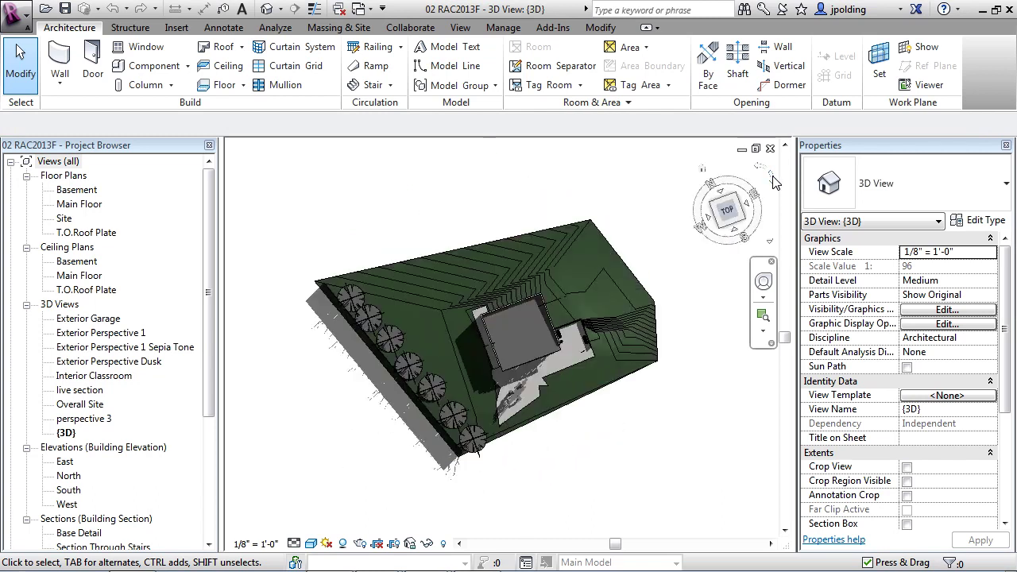
click(772, 179)
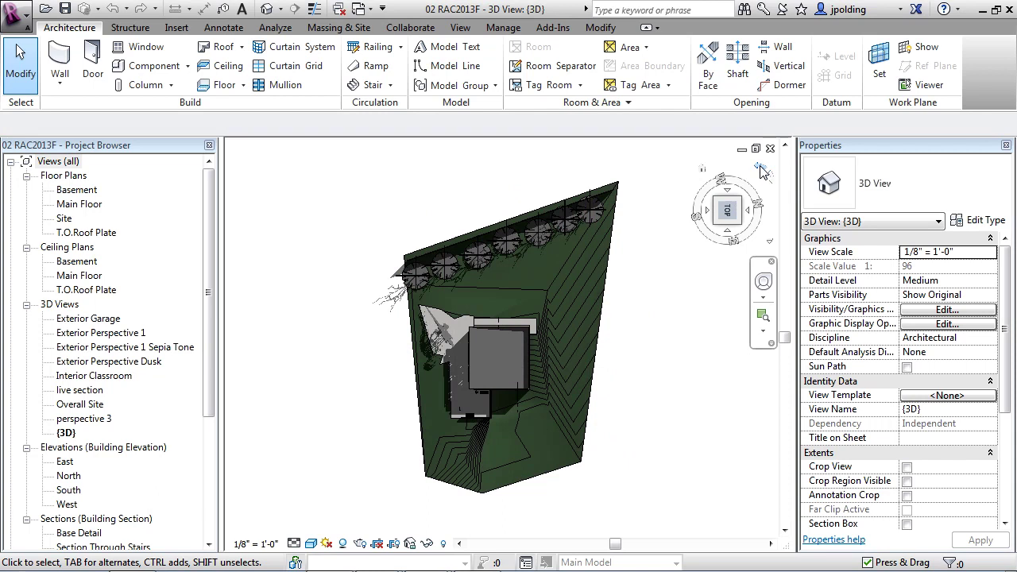
click(772, 179)
click(740, 226)
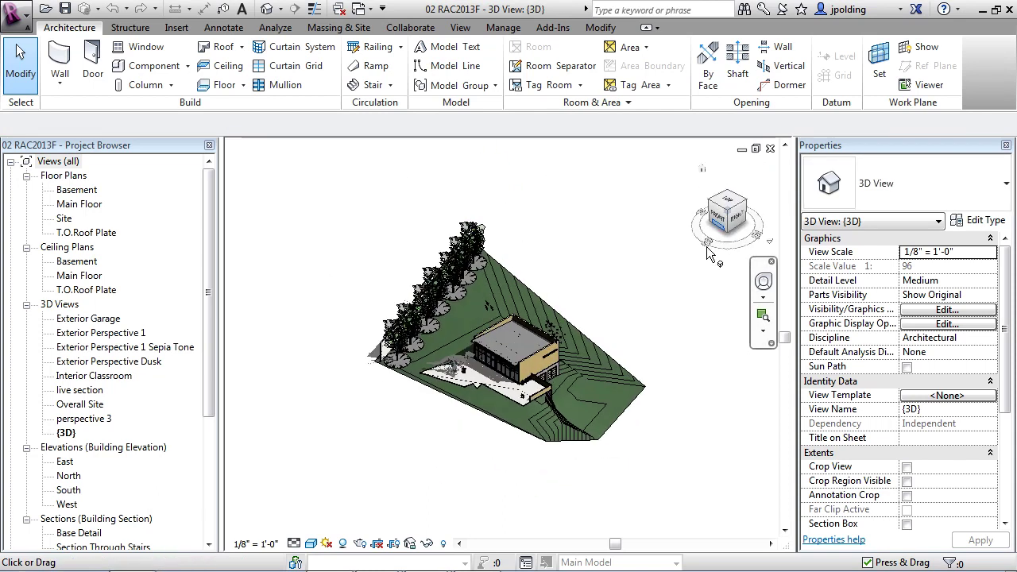
Return to the Home view, close the navigation bar, and restore it via View > User Interface
click(704, 174)
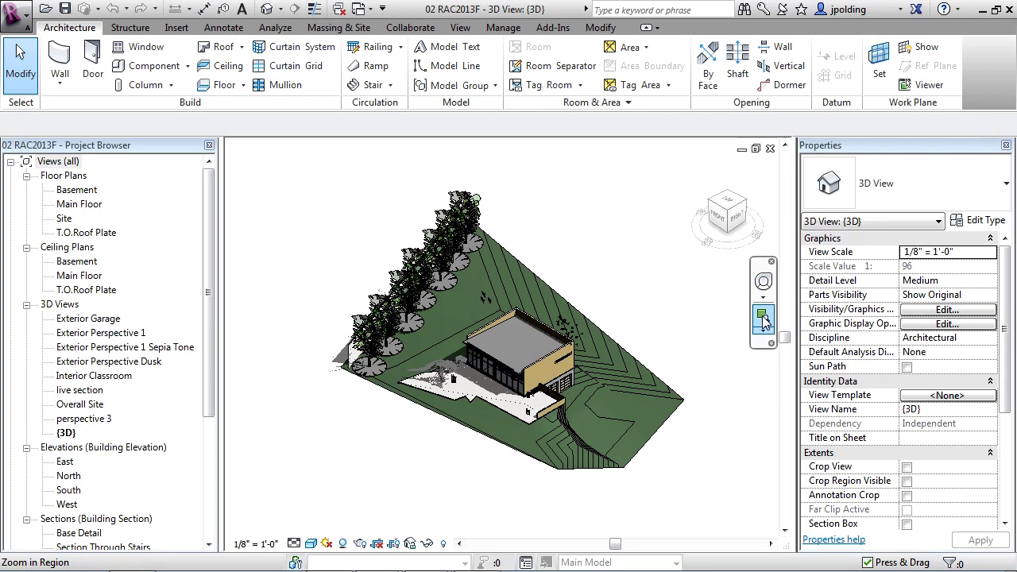
click(772, 262)
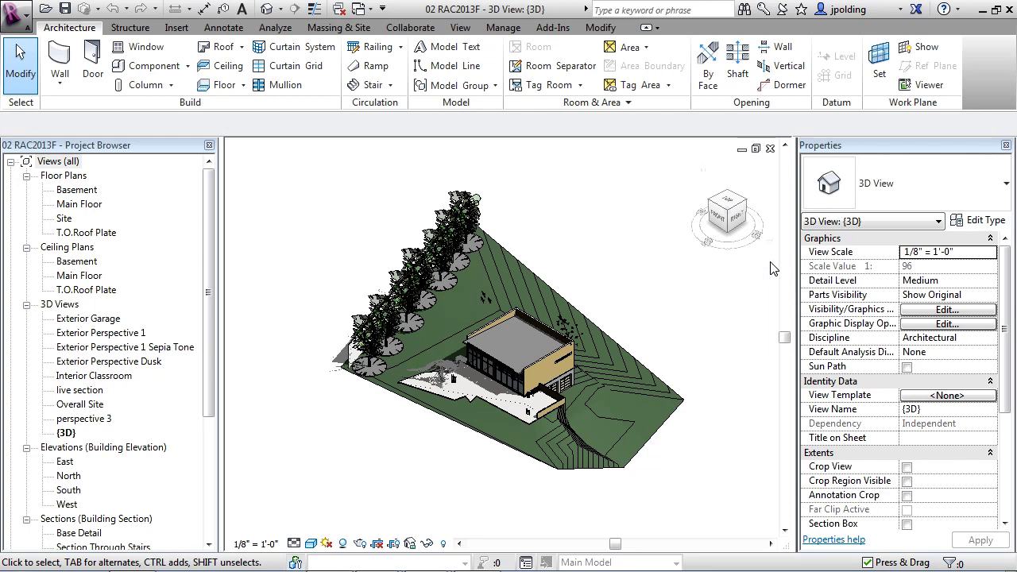
click(460, 28)
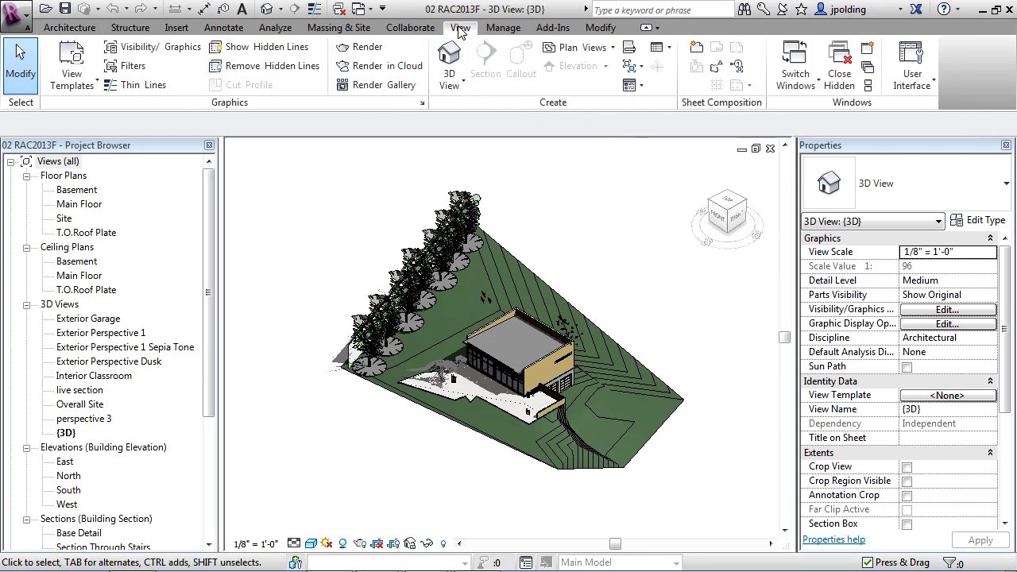
click(928, 89)
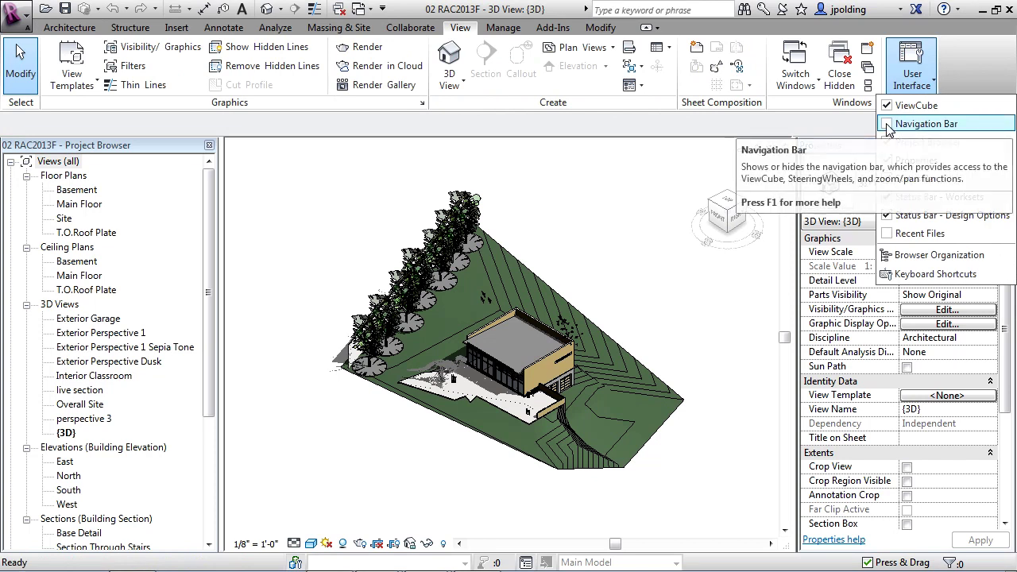
click(916, 124)
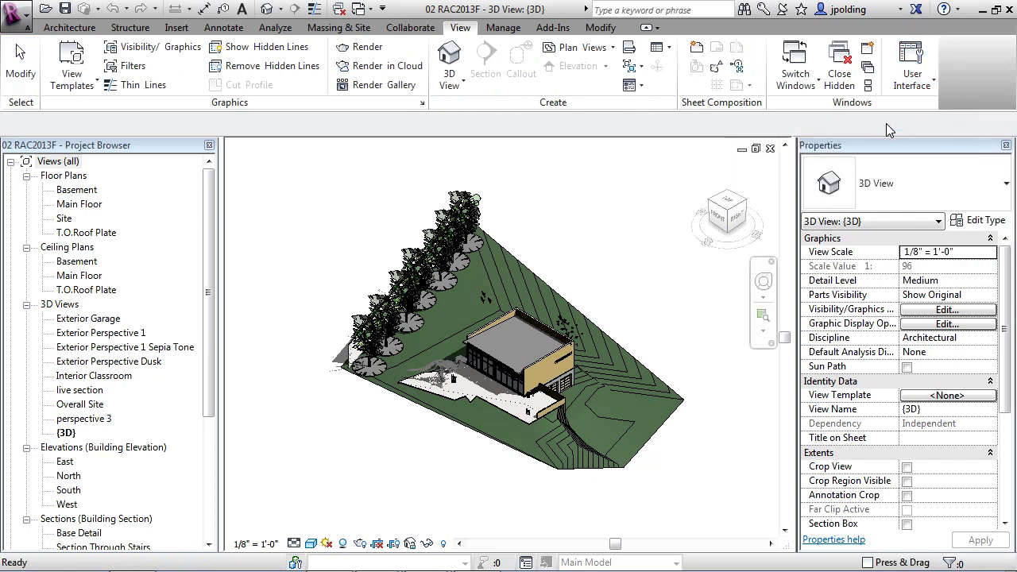
Orbit and raise the camera with the Full Navigation Wheel, try Walk and Up/Down, then close it
click(764, 284)
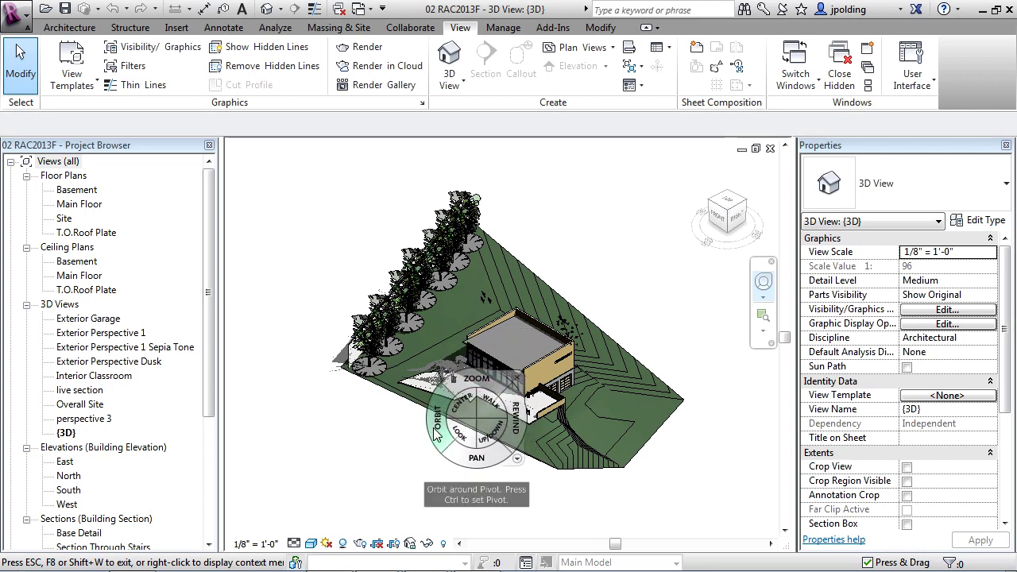
mouse_move(436, 431)
mouse_down()
mouse_move(418, 409)
mouse_move(429, 374)
mouse_move(540, 395)
mouse_move(470, 524)
mouse_up()
drag(495, 448, 496, 414)
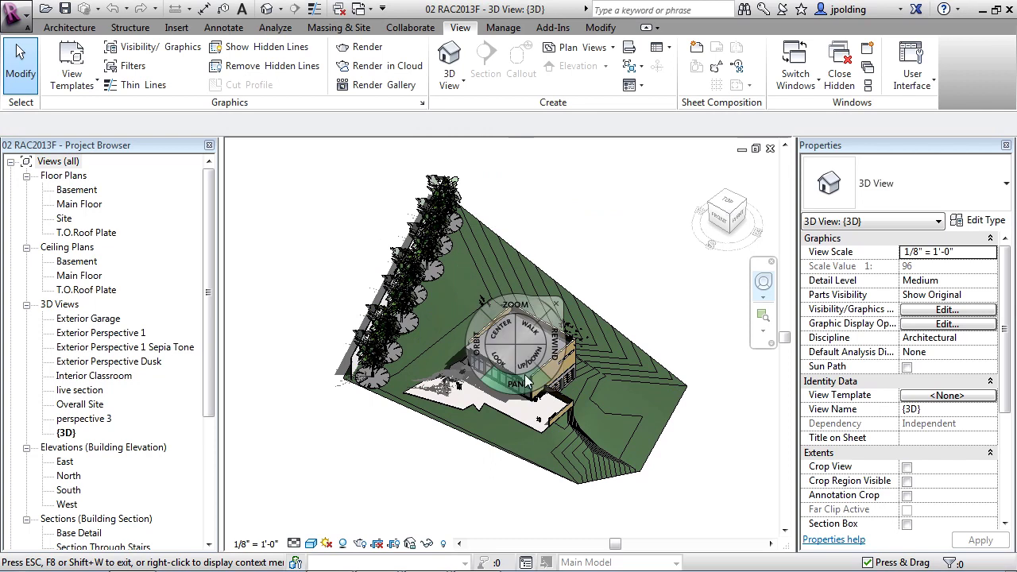
click(539, 336)
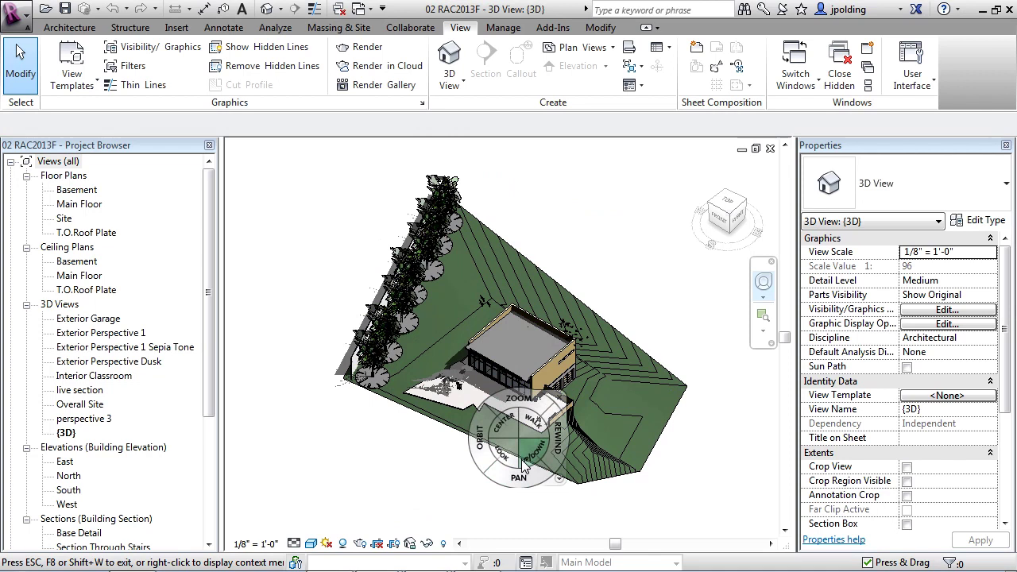
click(523, 467)
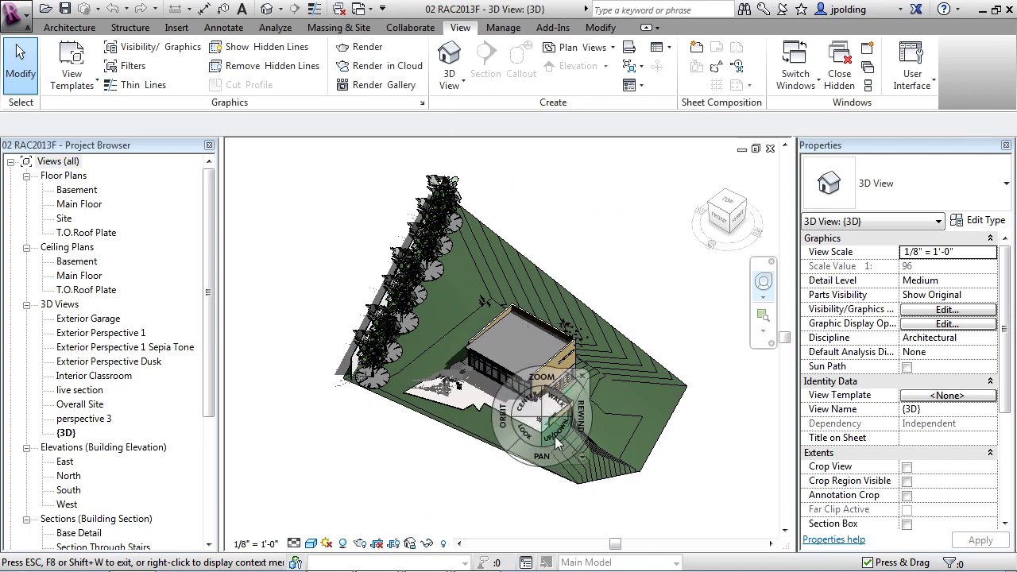
click(584, 377)
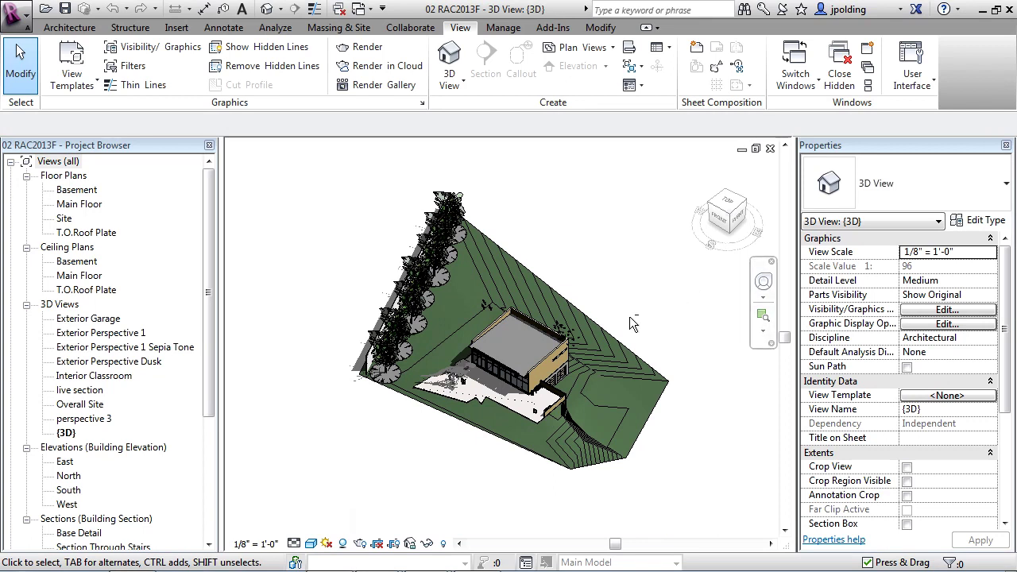
Orbit to a low side view, zoom onto the T-Rex by the entrance, and select it
shift+middle_drag(629, 317, 641, 329)
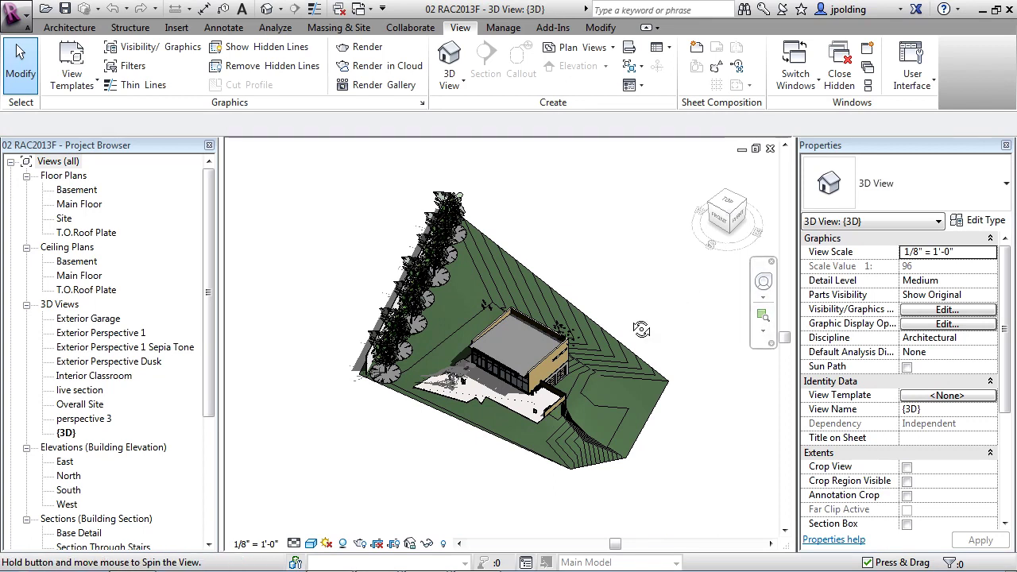
shift+middle_drag(642, 330, 646, 290)
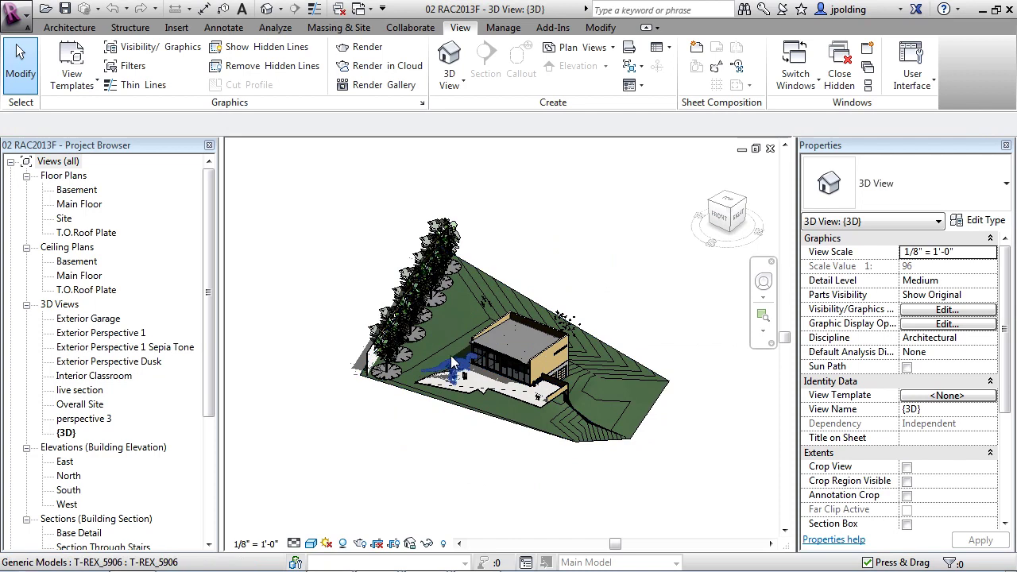
scroll(477, 382, up, 5)
scroll(484, 388, up, 5)
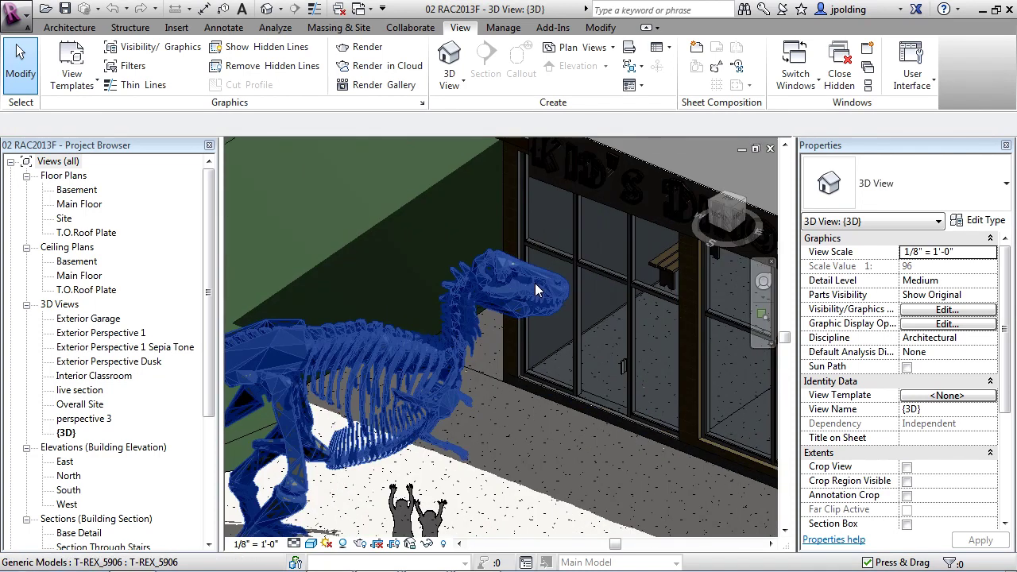
click(532, 313)
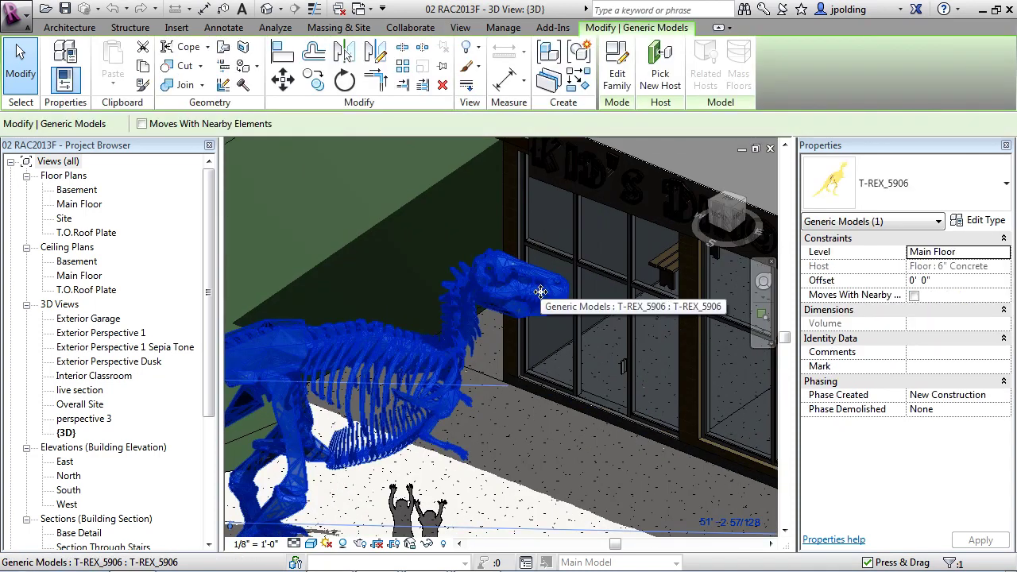